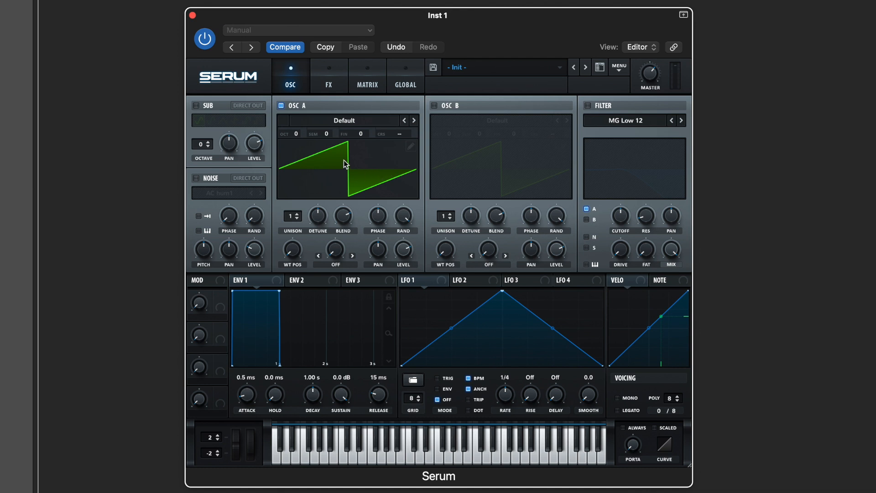
Step: Load the Analog Basic Shapes wavetable into oscillator A and move its wavetable position to the saw shape
left_click(346, 122)
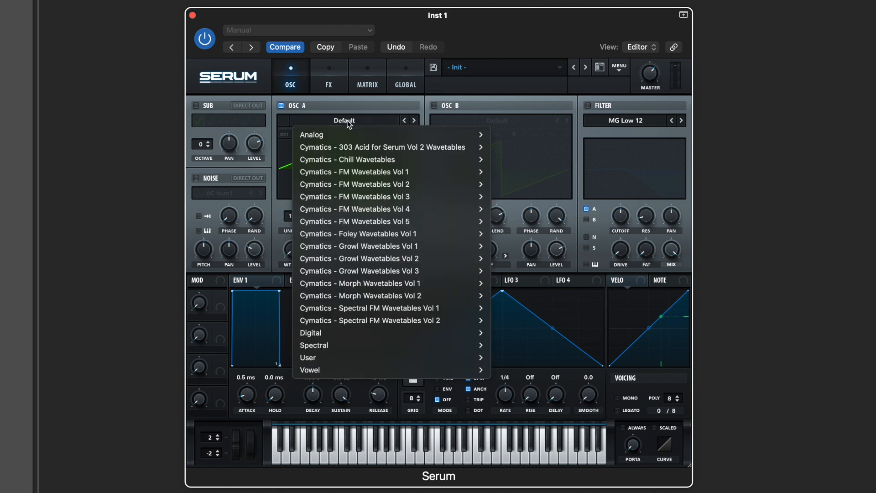
mouse_move(348, 133)
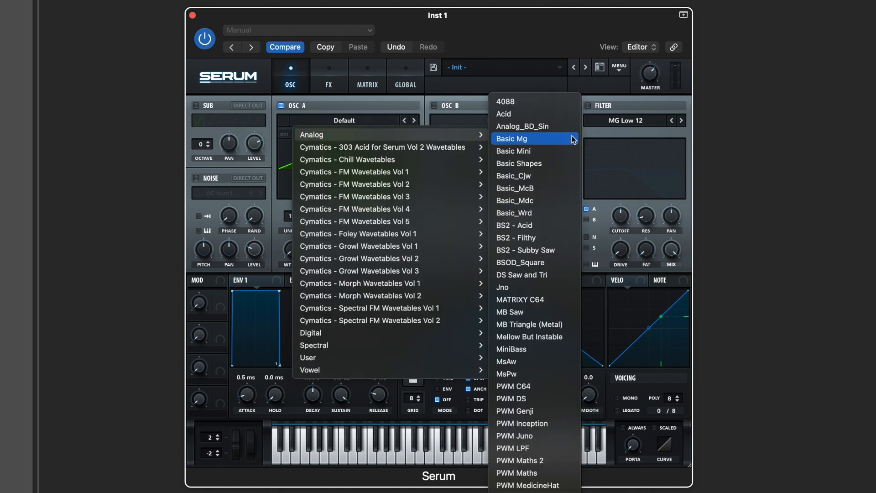
left_click(544, 164)
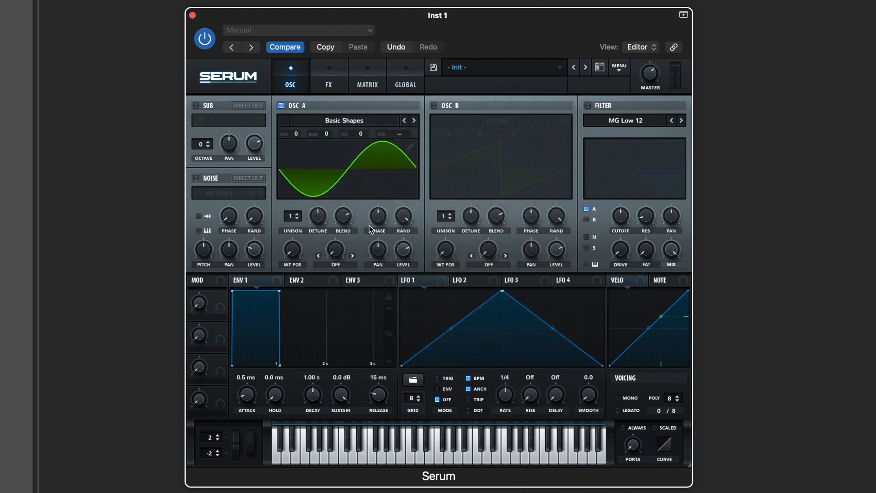
left_click_drag(292, 250, 297, 236)
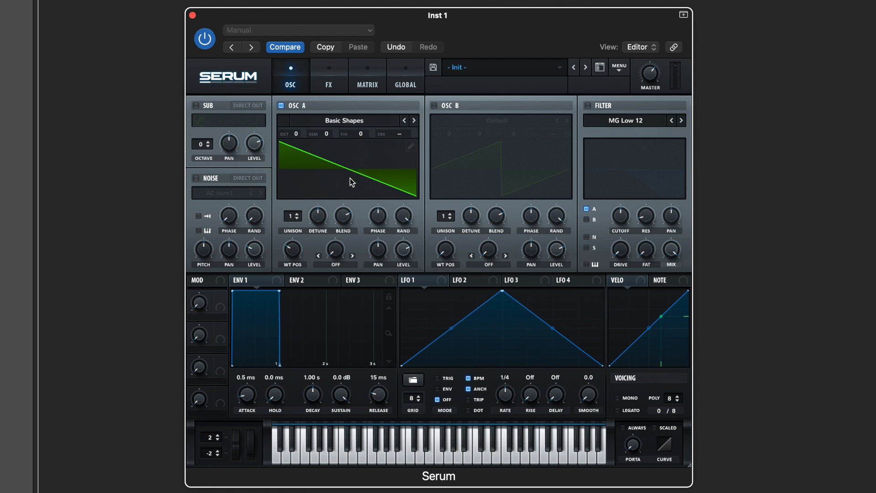
Step: Set oscillator A's unison to 5 voices
left_click(298, 214)
left_click(298, 214)
left_click(298, 214)
left_click(299, 216)
Step: Enable the filter and assign envelope 1 to modulate its cutoff
left_click(589, 106)
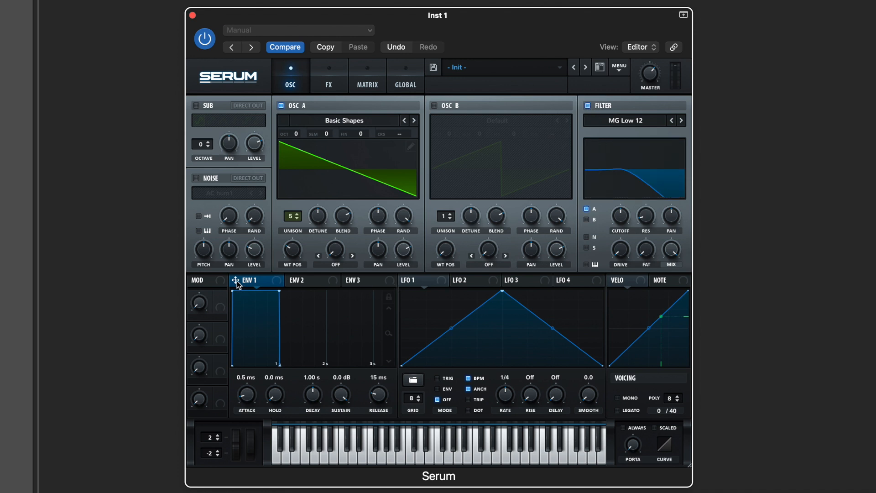
left_click_drag(236, 282, 620, 235)
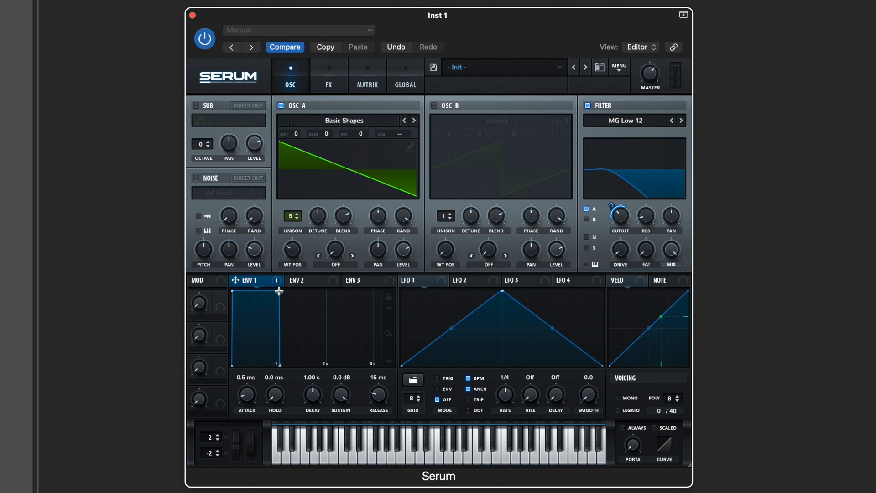
Step: Shape envelope 1 with a 129 ms attack, 862 ms decay and -4.1 dB sustain, and lower oscillator A's unison detune
left_click_drag(233, 290, 270, 293)
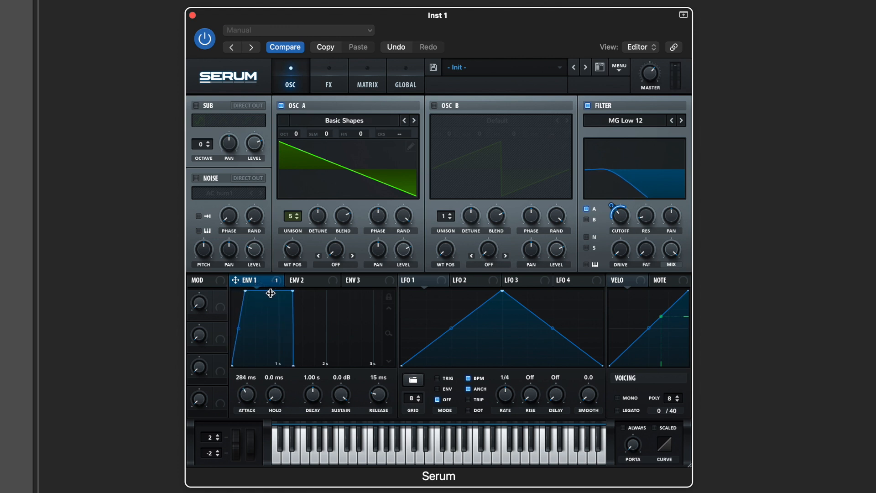
left_click_drag(247, 293, 239, 292)
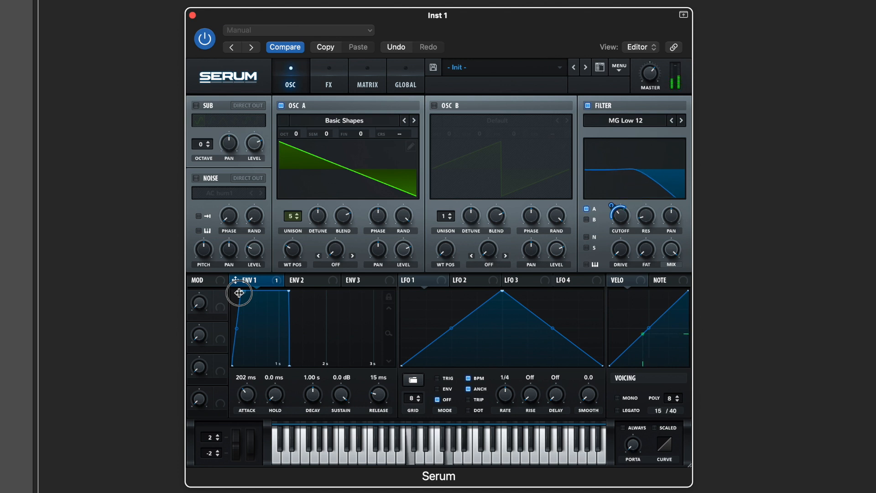
left_click_drag(239, 293, 232, 295)
left_click_drag(318, 215, 318, 246)
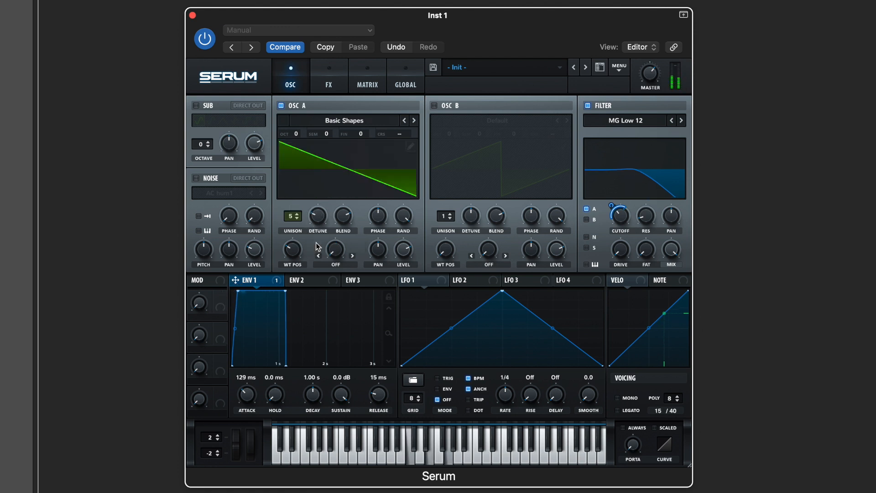
left_click_drag(285, 291, 279, 306)
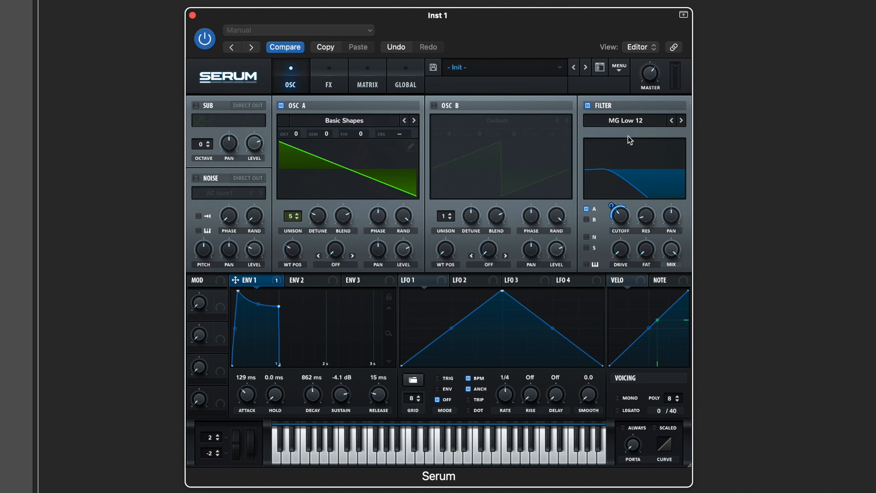
Step: Change the filter type to MG Low 24 and raise its cutoff slightly
left_click(628, 121)
mouse_move(629, 131)
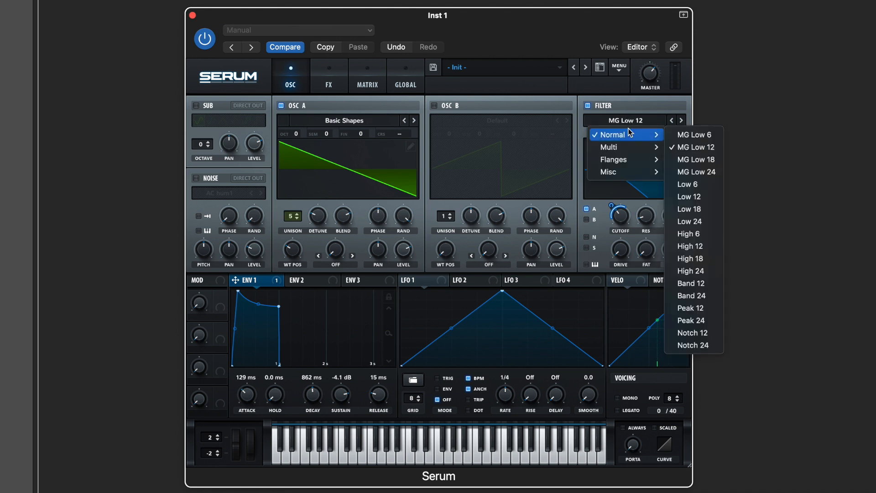
left_click(699, 174)
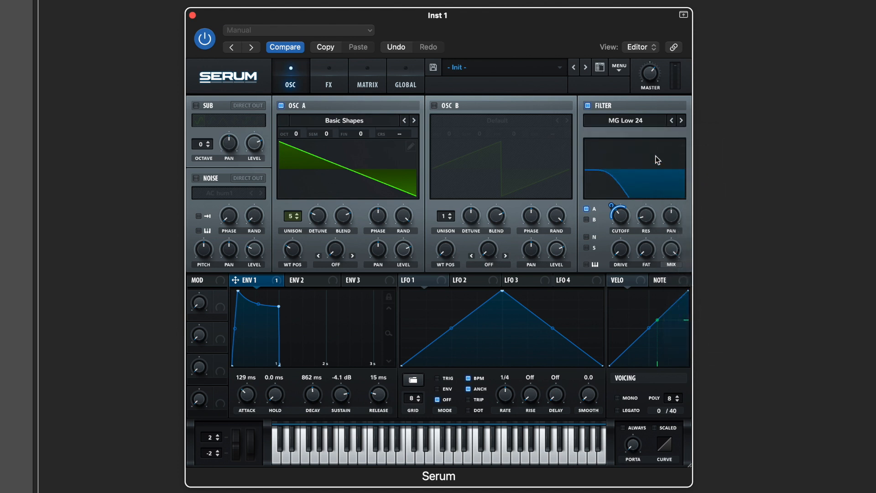
left_click_drag(621, 214, 619, 201)
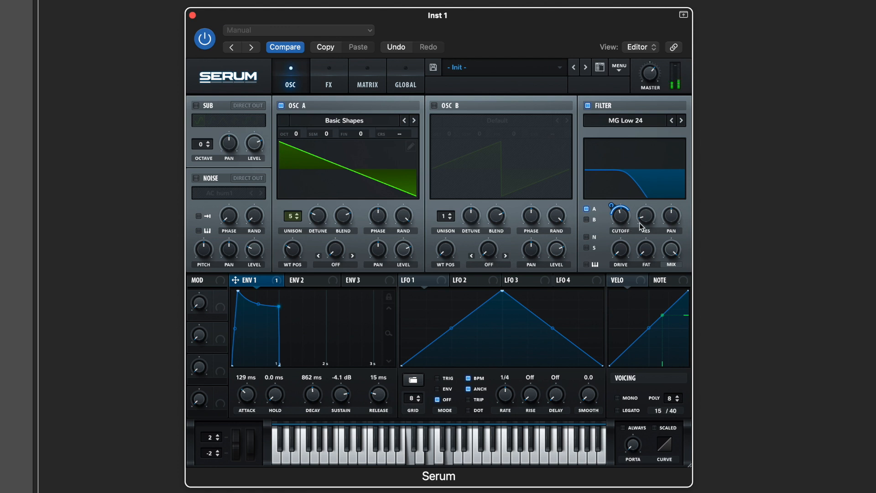
Step: Try a stronger filter resonance with a 45 ms envelope 1 attack, and bring the resonance back down to minimum
mouse_move(649, 219)
left_click_drag(649, 219, 654, 185)
left_click_drag(647, 216, 650, 178)
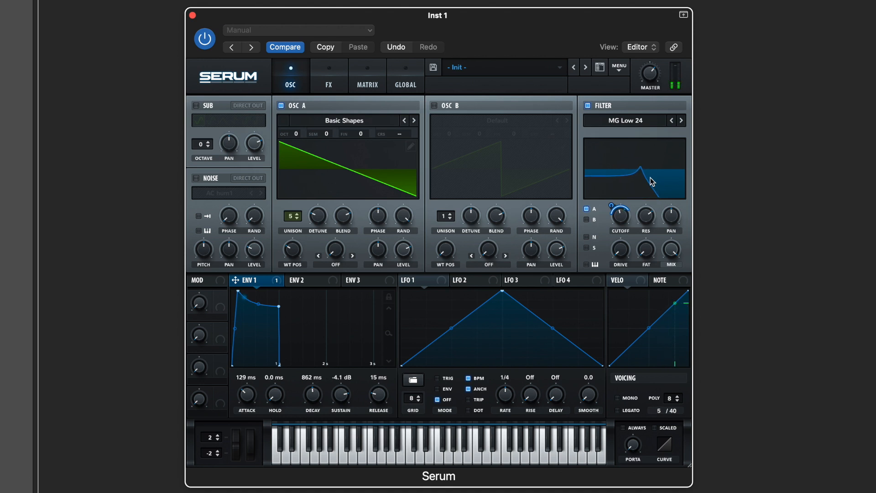
left_click_drag(246, 393, 246, 404)
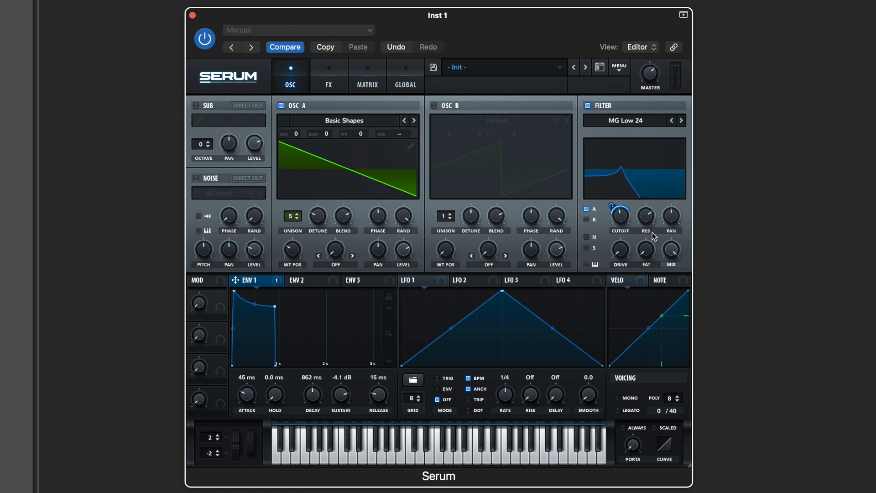
left_click_drag(650, 224, 617, 336)
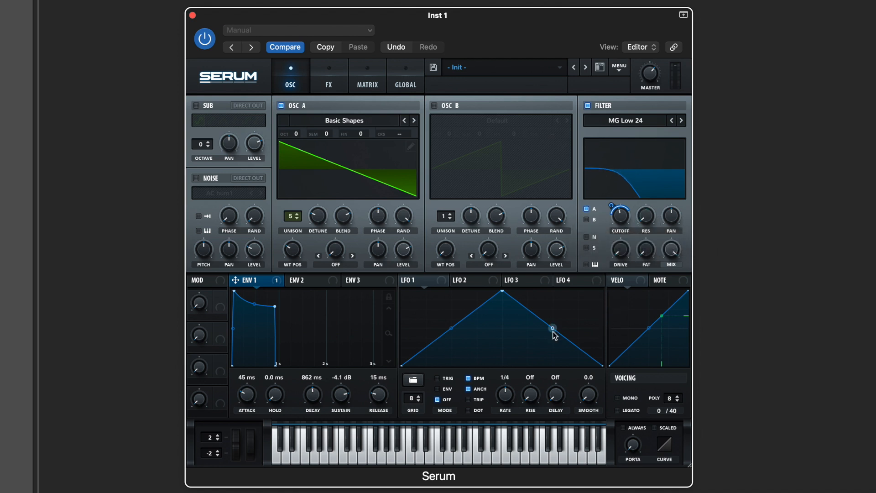
Step: Lengthen envelope 1 to a 2.15 s attack, 3.90 s decay and 1.11 s release
left_click_drag(247, 398, 250, 376)
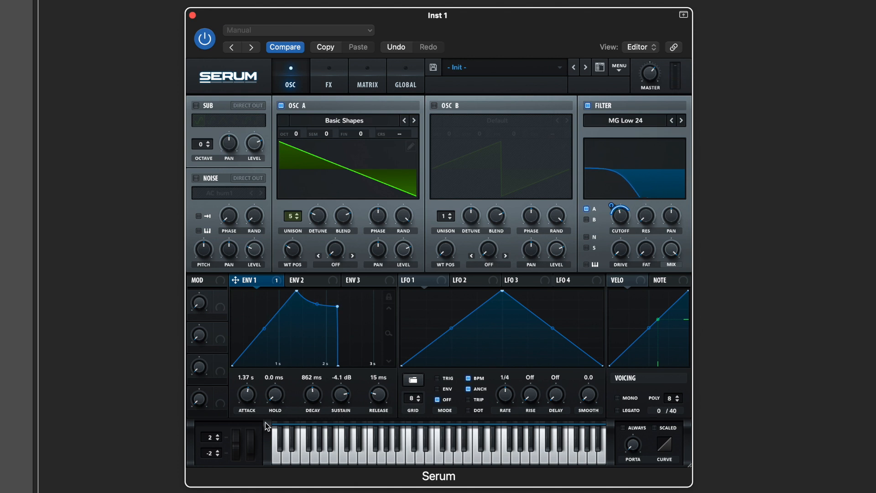
left_click_drag(250, 403, 251, 392)
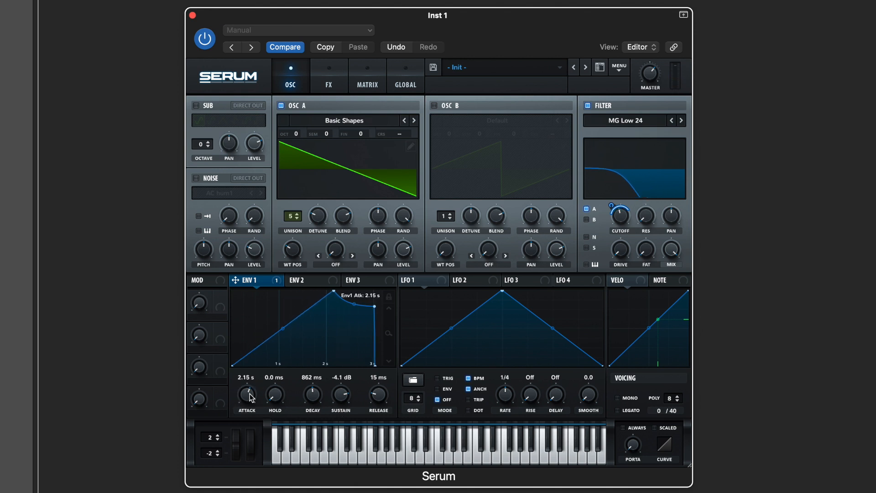
left_click_drag(307, 395, 315, 384)
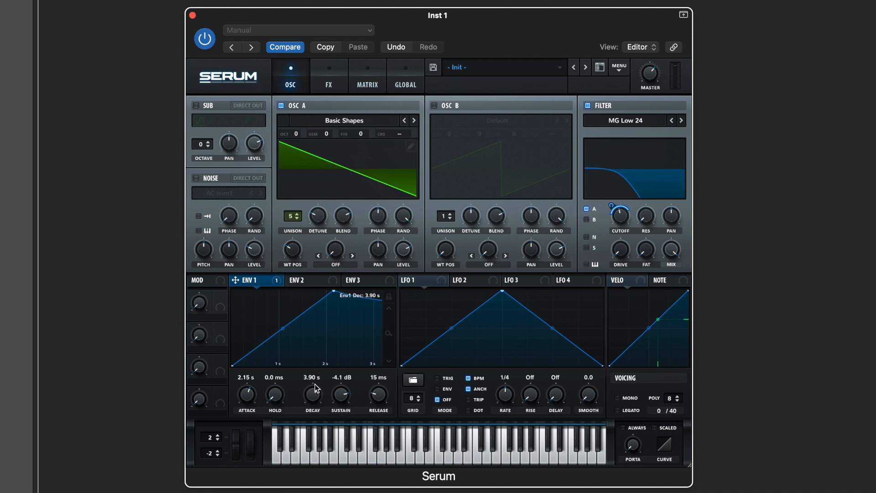
left_click(390, 332)
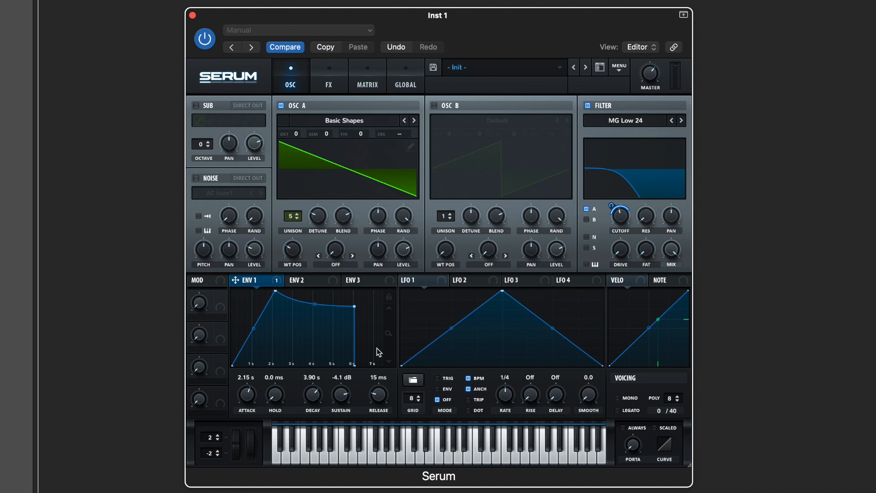
left_click_drag(377, 391, 390, 366)
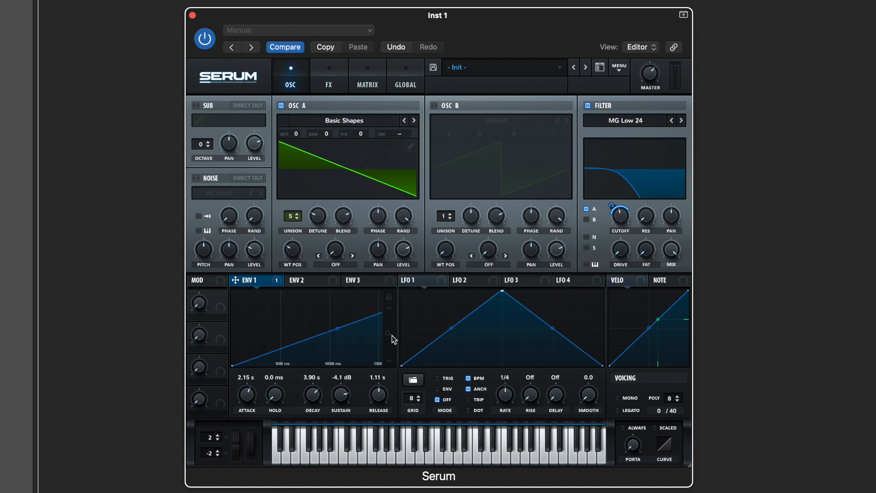
left_click(387, 312)
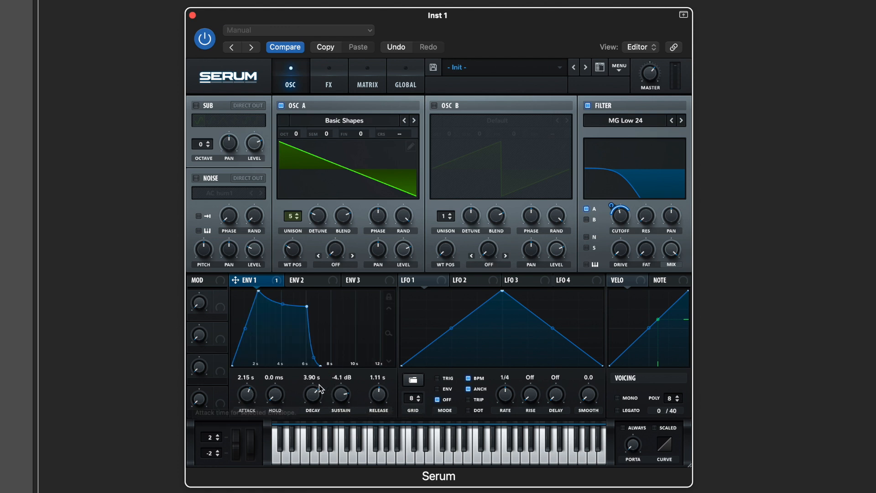
Step: Extend envelope 1's decay to 4.90 s and its release to 1.52 s
left_click_drag(315, 390, 314, 389)
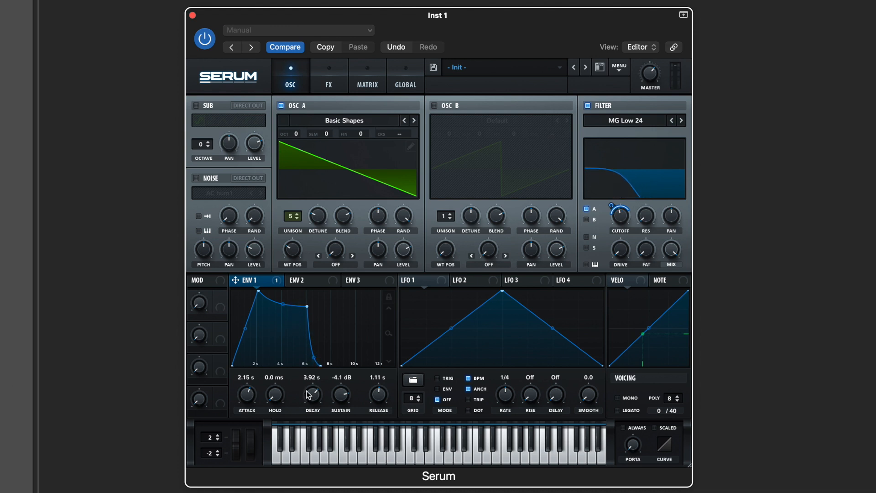
left_click_drag(311, 396, 312, 391)
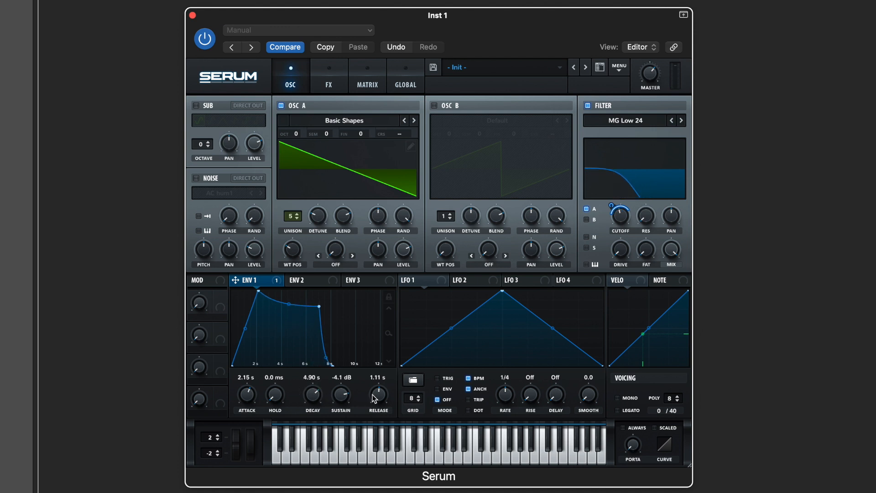
left_click_drag(374, 398, 376, 396)
left_click_drag(378, 404, 378, 397)
Step: Enable the reverb effect and increase its mix, size and decay
left_click(328, 85)
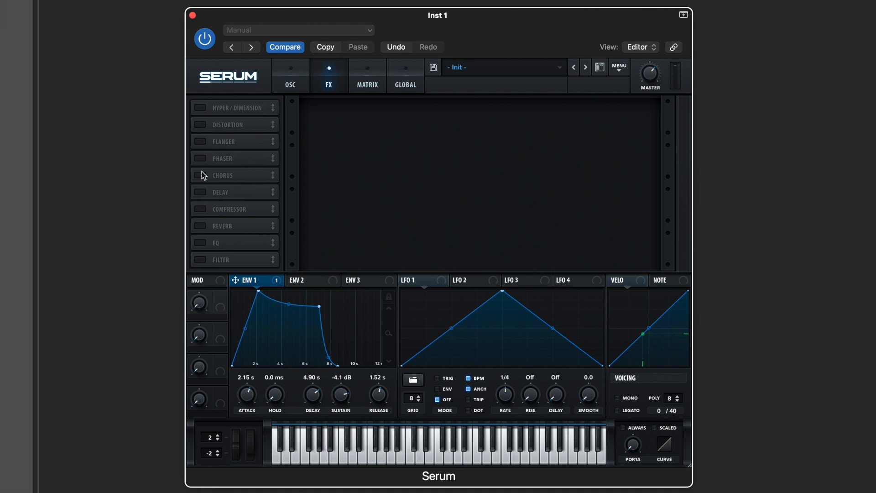
left_click(200, 226)
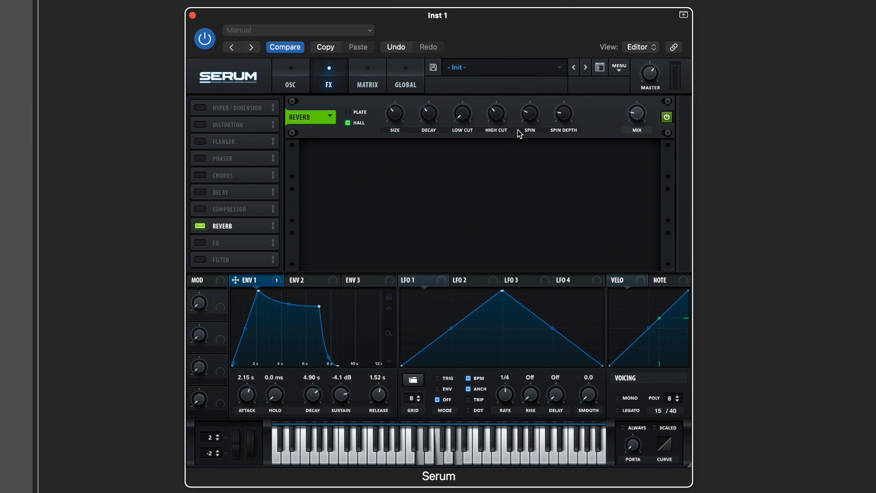
mouse_move(643, 116)
left_click_drag(643, 117, 643, 94)
left_click_drag(400, 117, 412, 90)
left_click_drag(430, 119, 433, 88)
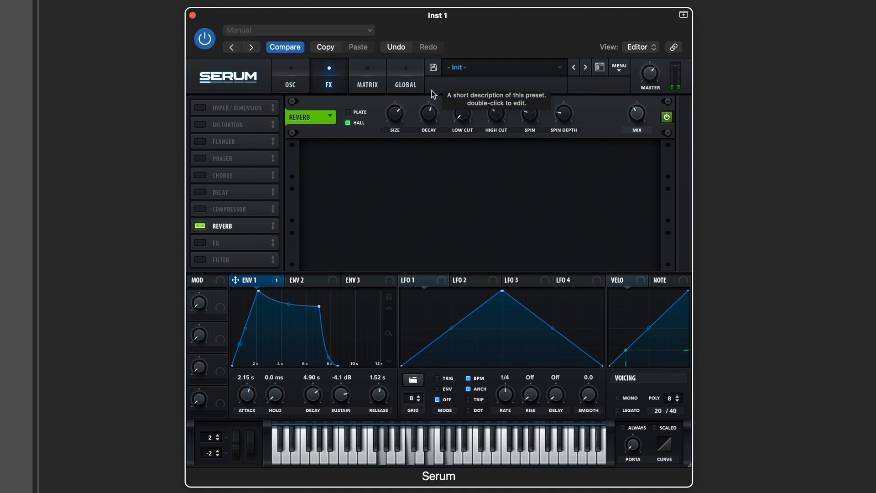
Step: Raise the filter cutoff further and check which modulator is assigned to it
left_click(302, 75)
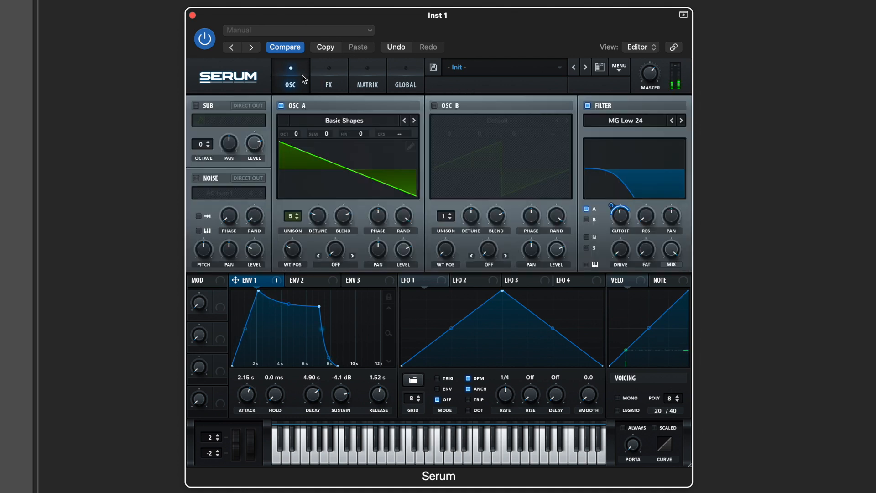
left_click_drag(623, 220, 618, 184)
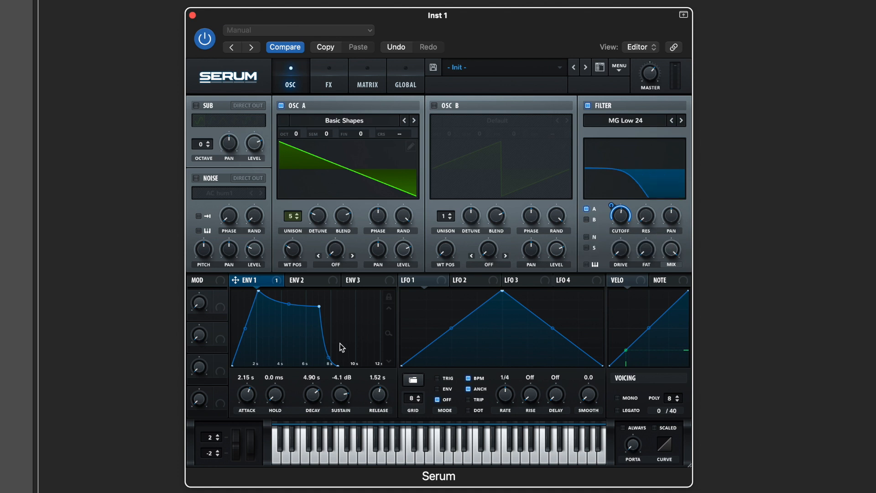
right_click(611, 206)
left_click(611, 206)
right_click(609, 206)
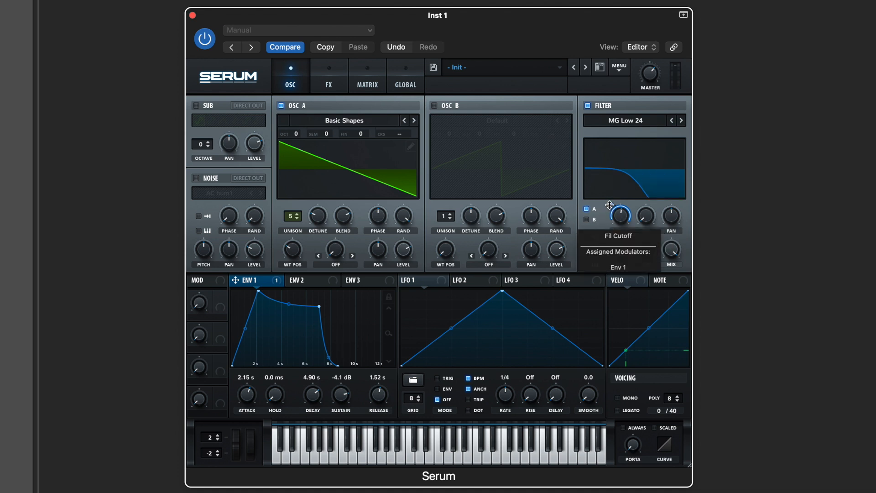
left_click_drag(625, 217, 624, 220)
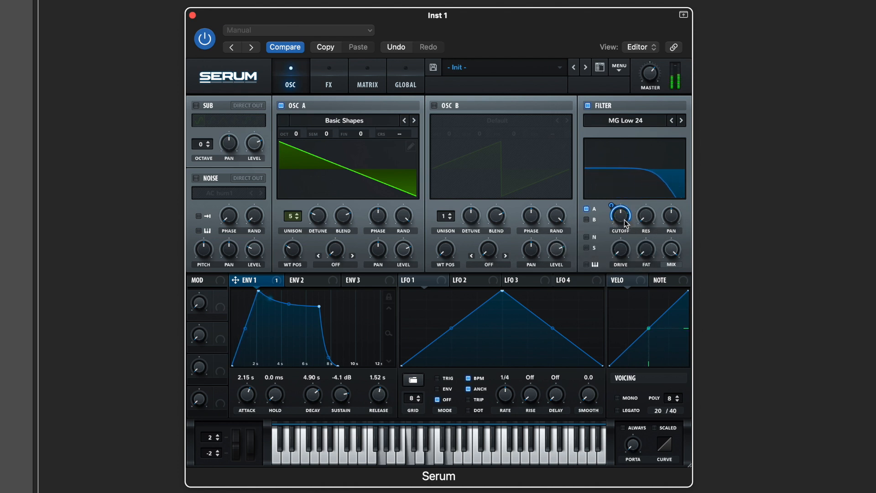
Step: Set envelope 1 to 6.33 s decay, -6.7 dB sustain and 4.17 s release, and raise the filter resonance
left_click_drag(340, 396, 316, 398)
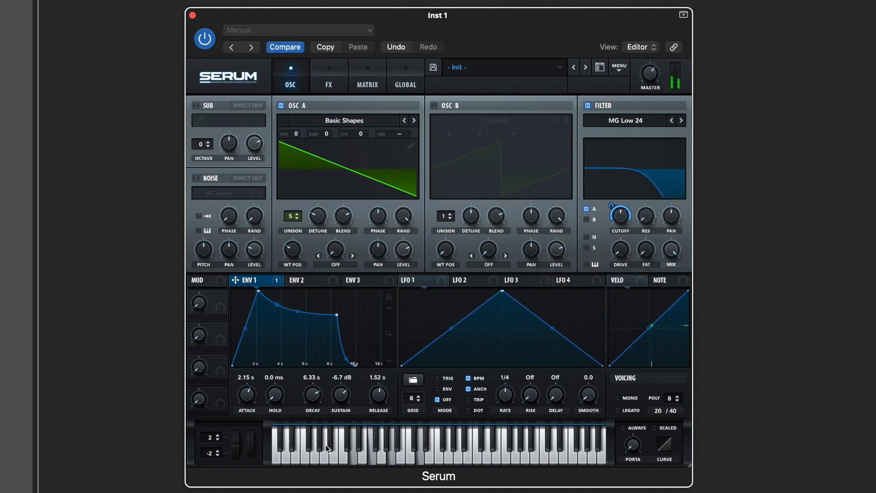
left_click_drag(378, 393, 377, 381)
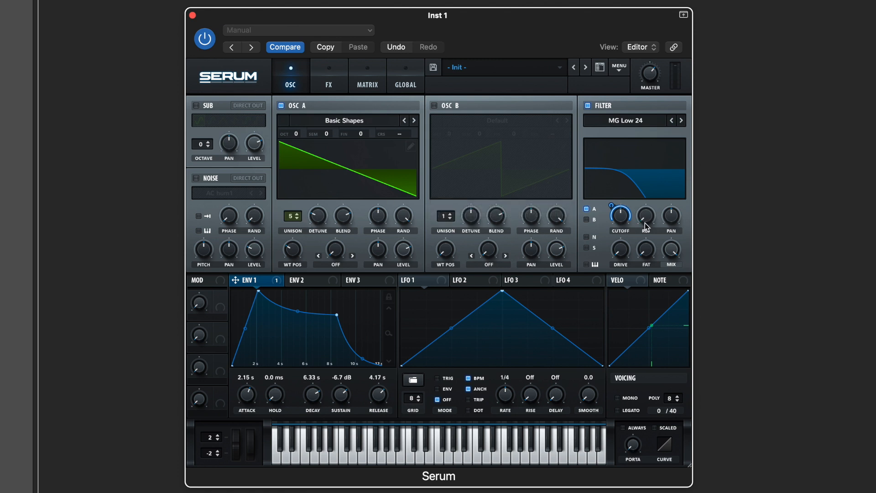
left_click_drag(645, 223, 645, 164)
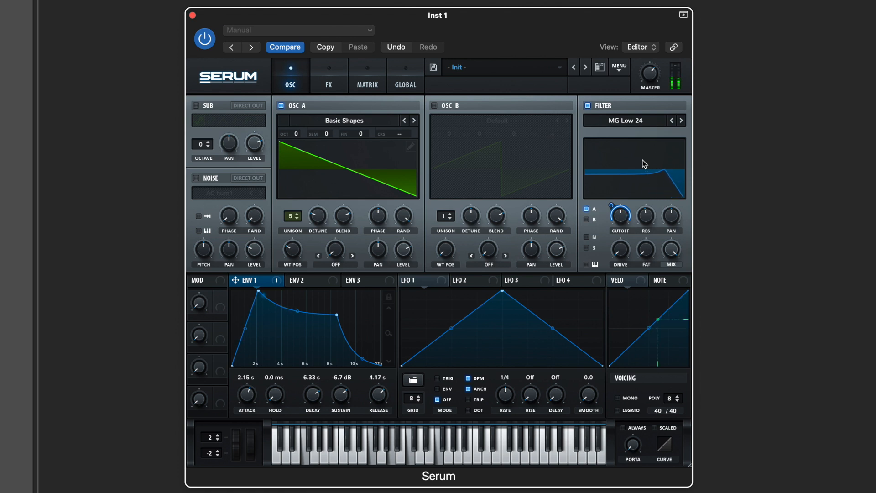
mouse_move(647, 214)
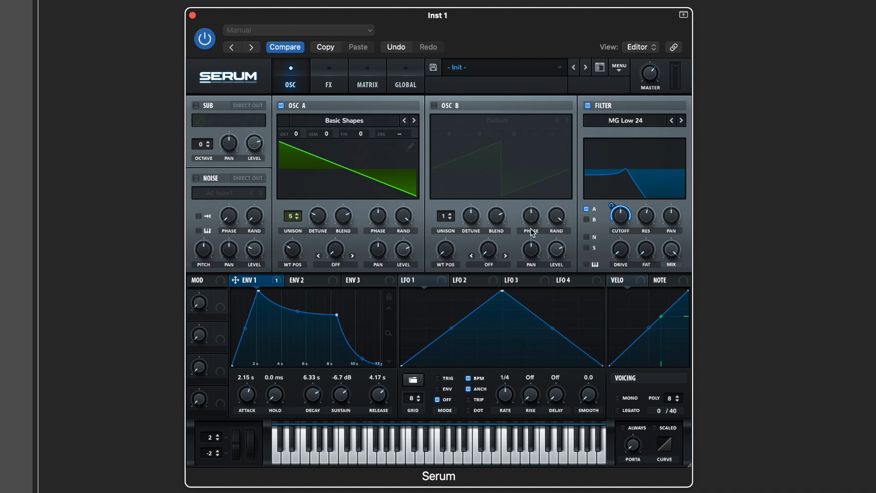
Step: Raise oscillator A's unison voice count to thicken the sound
left_click(296, 214)
left_click(297, 213)
left_click(296, 213)
left_click(296, 213)
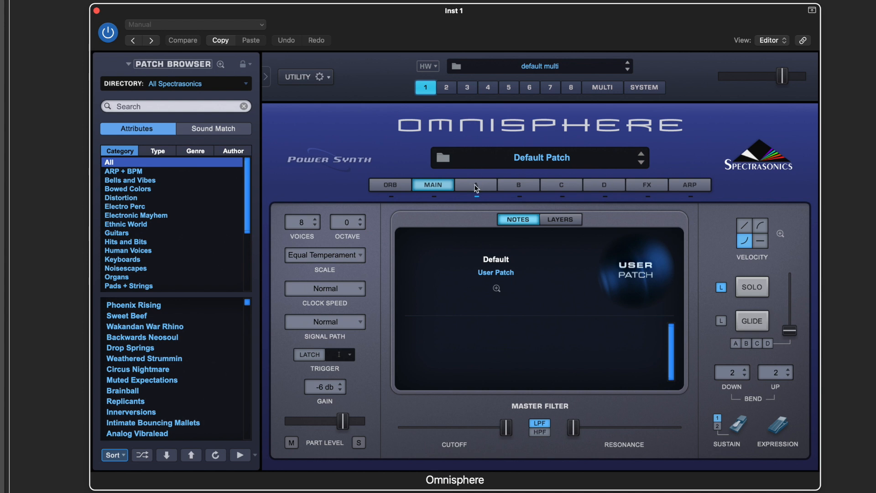
Step: In Omnisphere's default patch, enable unison on layer A's oscillator and raise its depth to about two-thirds
left_click(476, 186)
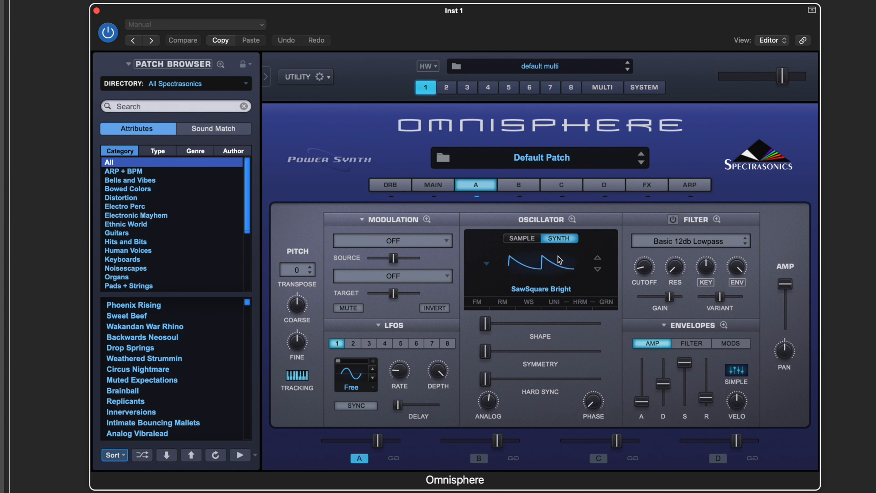
left_click(573, 220)
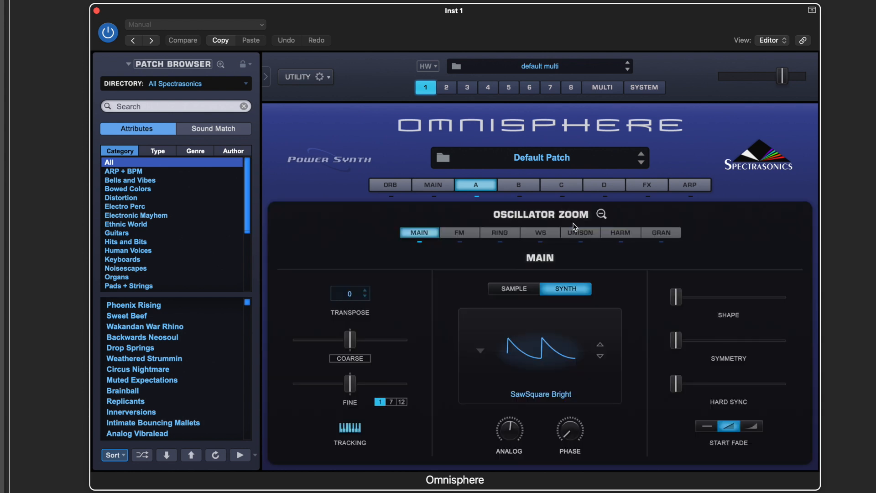
left_click(578, 232)
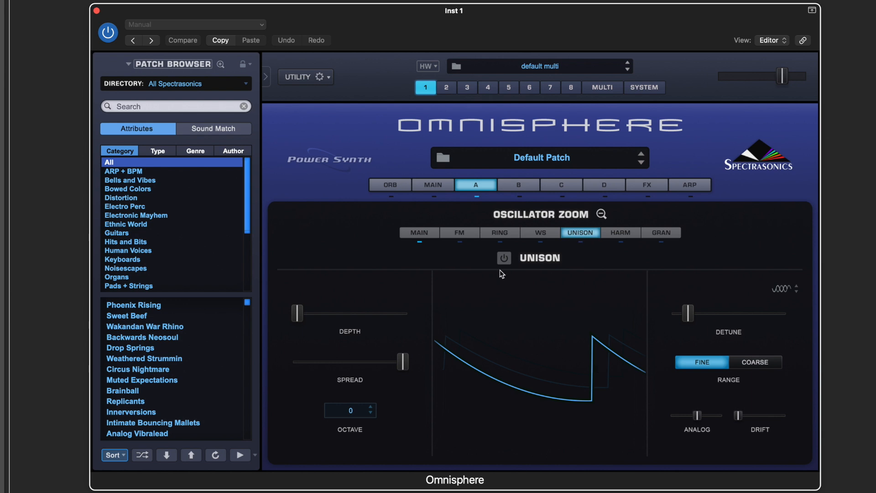
left_click(504, 258)
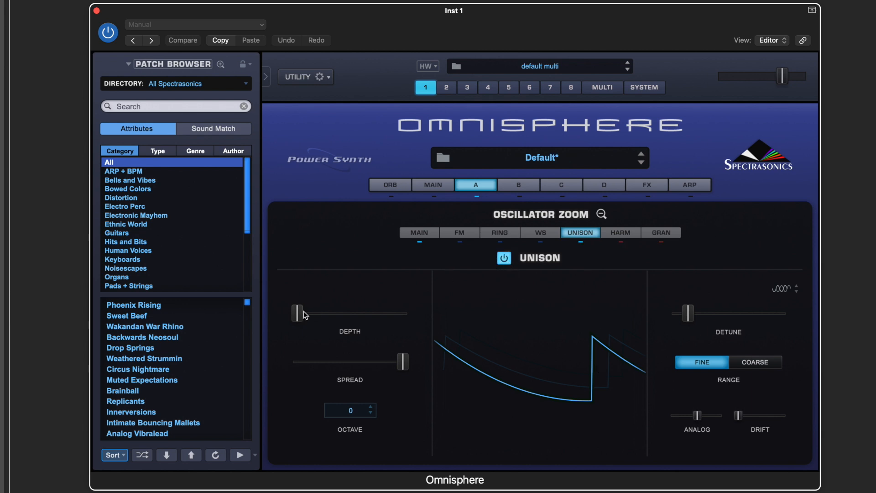
left_click_drag(302, 316, 373, 331)
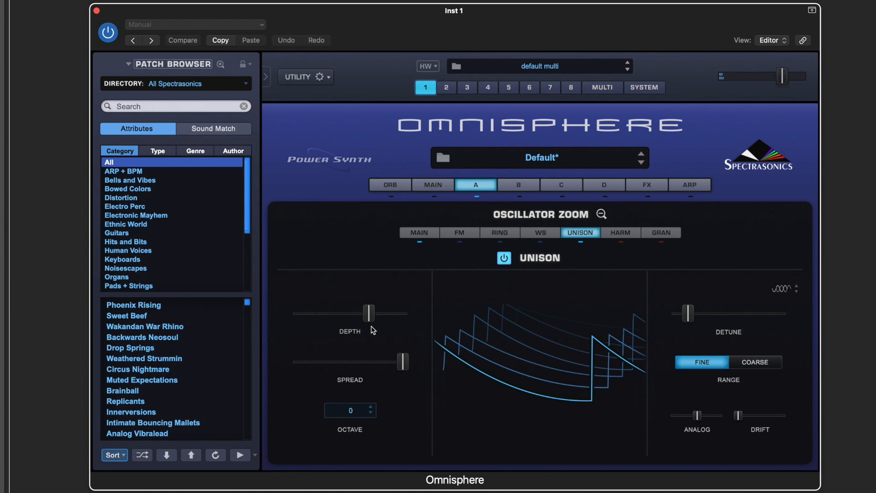
left_click(603, 214)
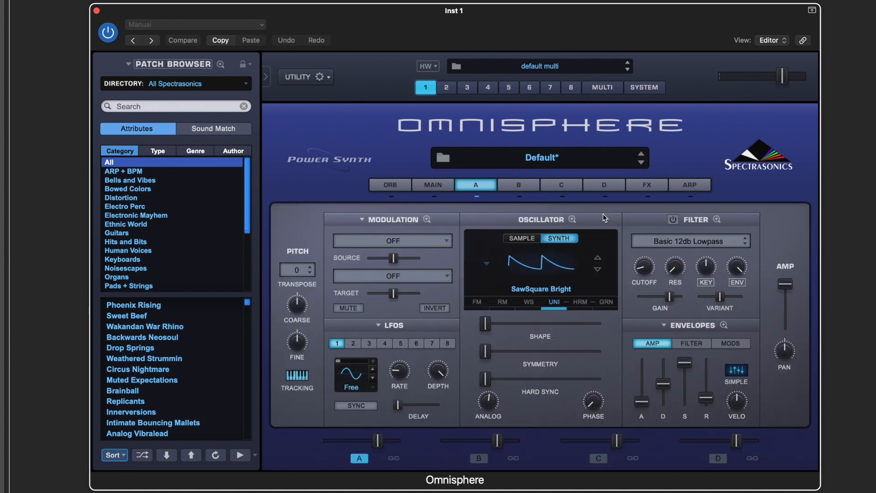
Step: Lengthen layer A's amp envelope attack slightly, lower its sustain and adjust its decay
left_click_drag(642, 402, 643, 393)
left_click_drag(643, 391, 644, 396)
left_click_drag(685, 363, 683, 385)
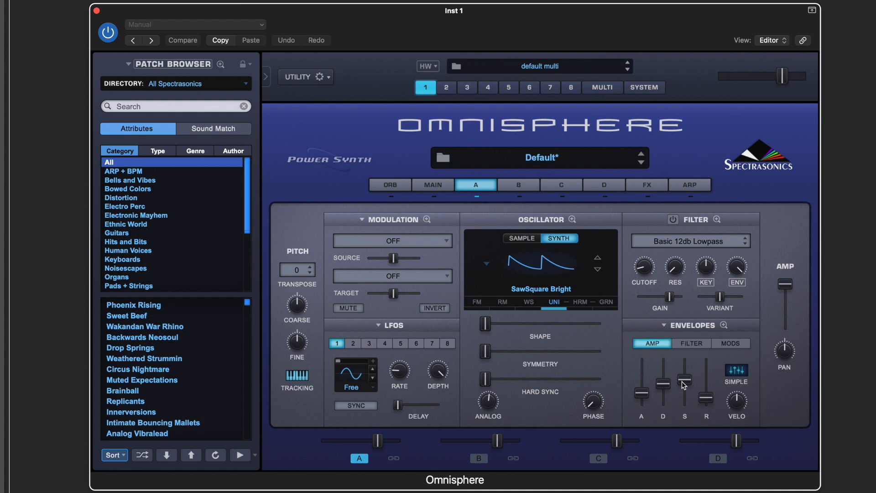
left_click_drag(678, 380, 663, 395)
Step: Enable layer A's filter and give its filter envelope a longer attack, a slightly shorter decay and a slightly lower sustain
left_click(673, 220)
left_click(689, 347)
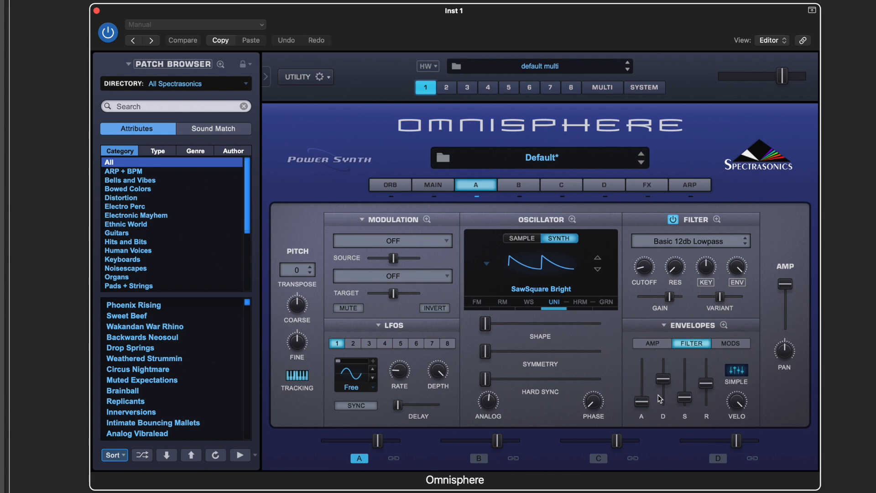
left_click_drag(645, 406, 667, 391)
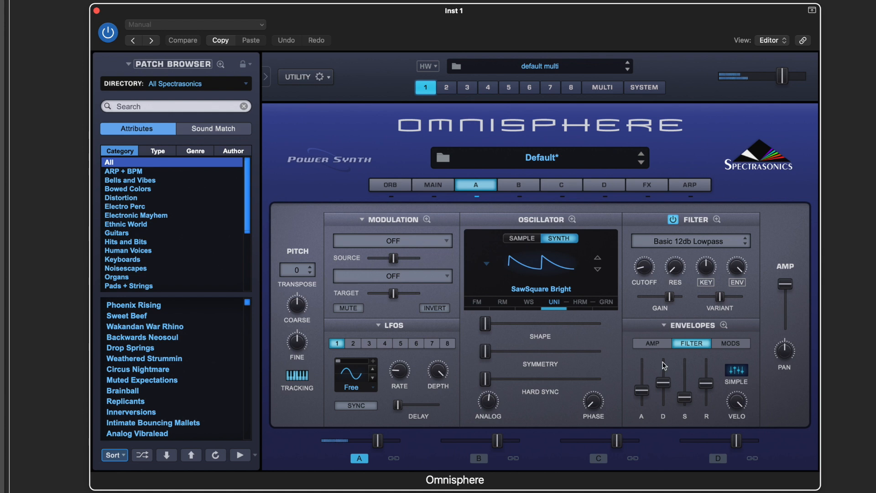
left_click_drag(685, 398, 687, 400)
Step: Lower the filter cutoff and pull down the attack peak of the filter envelope's curve
left_click_drag(643, 272, 644, 280)
left_click(724, 326)
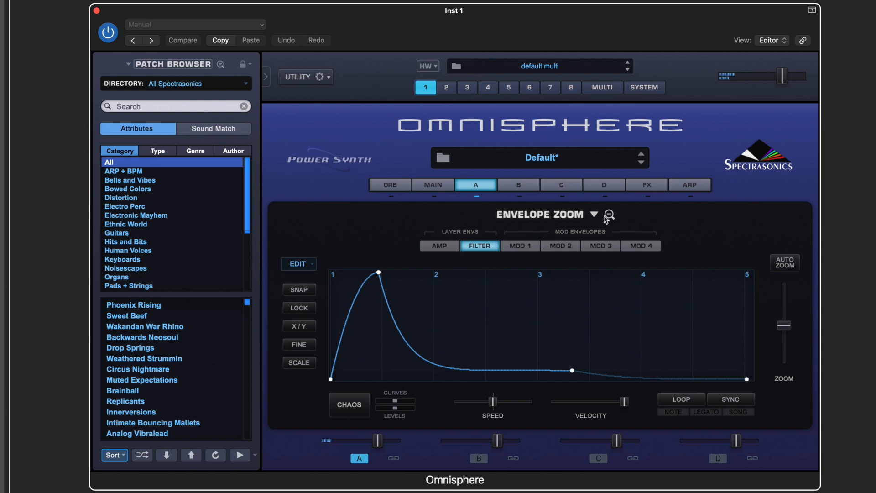
left_click_drag(378, 272, 377, 295)
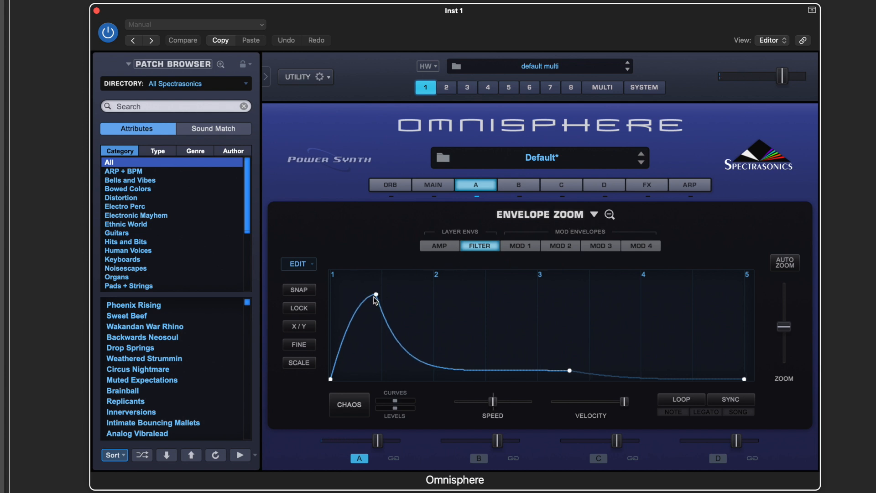
left_click(610, 215)
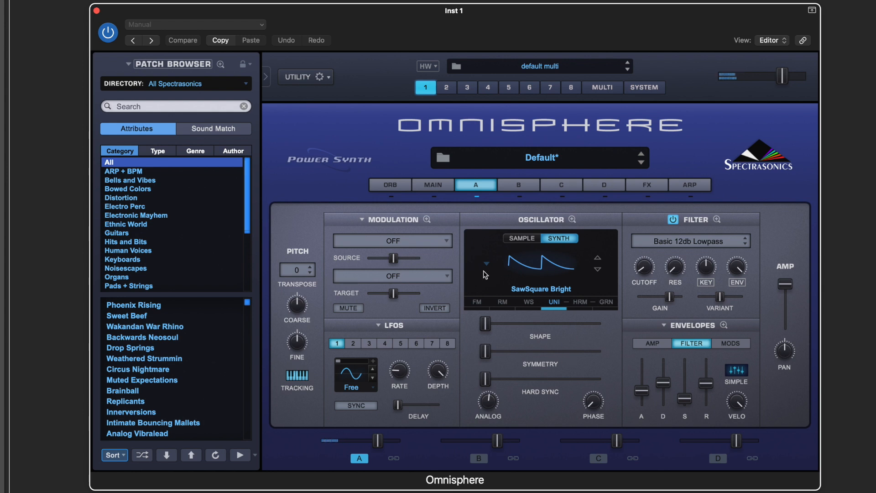
Step: Sweep layer A's filter resonance up and bring it back down to around 0.155
left_click(644, 271)
left_click_drag(675, 271, 679, 238)
left_click_drag(681, 275, 681, 261)
left_click_drag(674, 267, 675, 316)
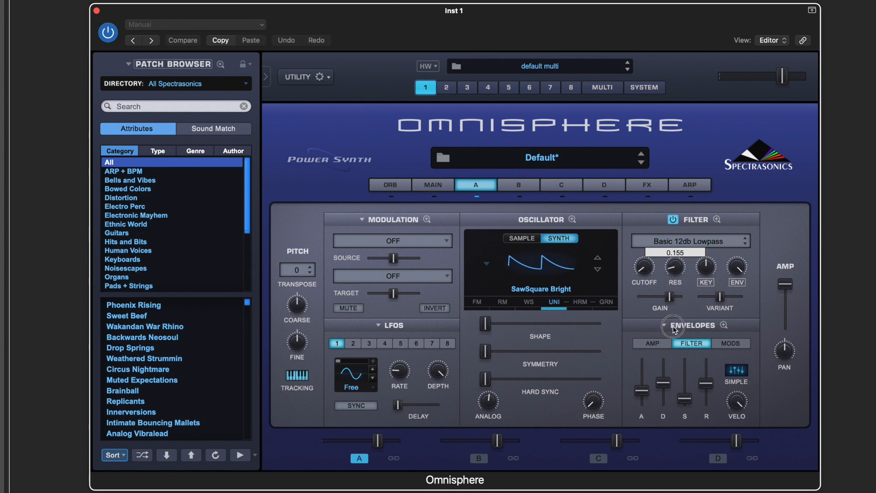
Step: Lengthen the amp envelope's attack, decay and release considerably
left_click(654, 343)
left_click_drag(641, 390, 706, 383)
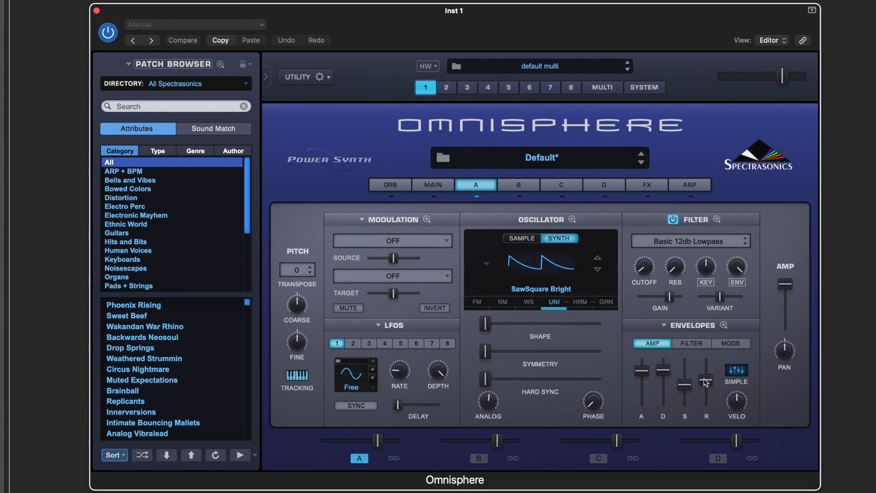
Step: Lengthen the filter envelope's attack and decay, raise its sustain, and extend the amp envelope's release a little further
left_click(688, 346)
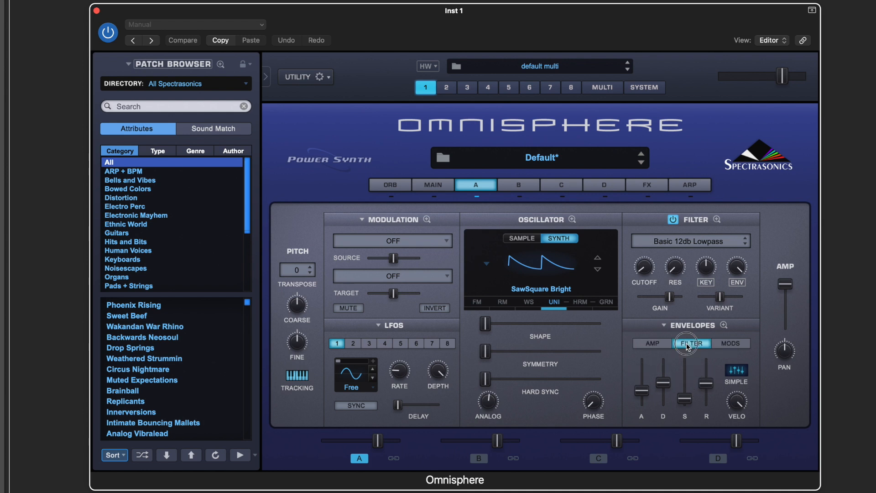
left_click_drag(646, 393, 667, 376)
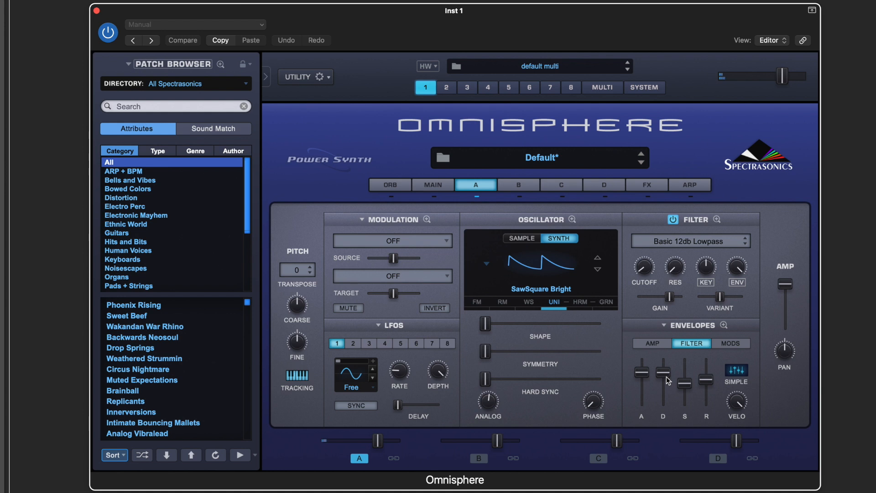
left_click_drag(706, 379, 716, 379)
left_click(641, 342)
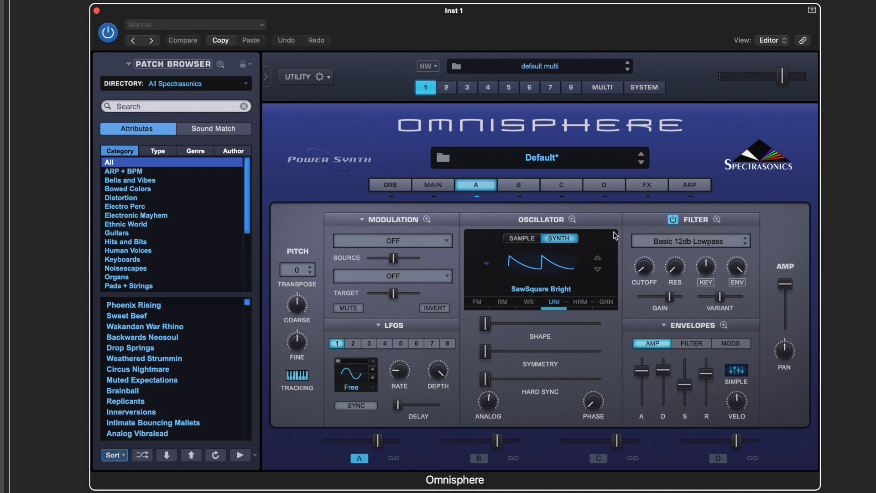
Step: Add a PRO-Verb reverb in the first common effects slot and raise its mix to roughly halfway
left_click(650, 185)
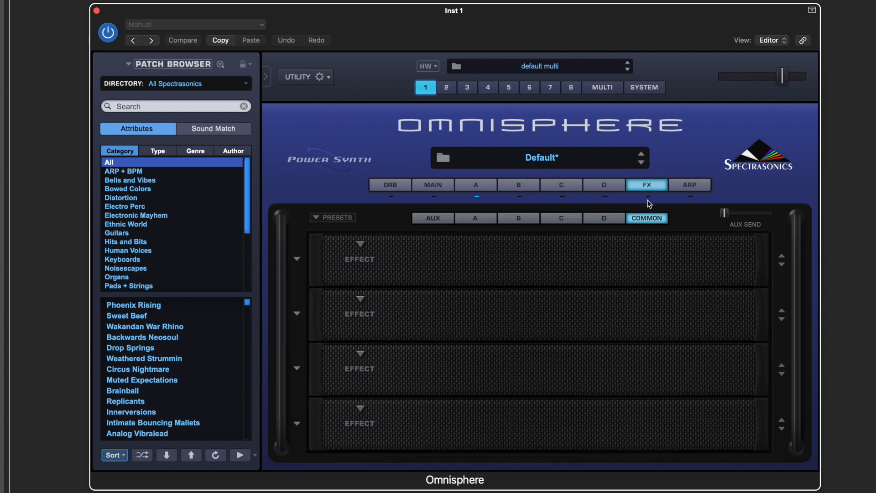
left_click(363, 246)
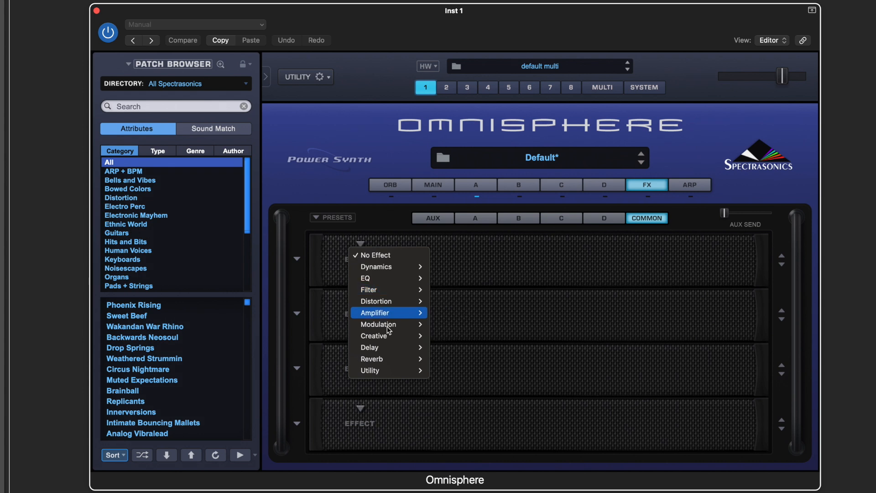
mouse_move(391, 360)
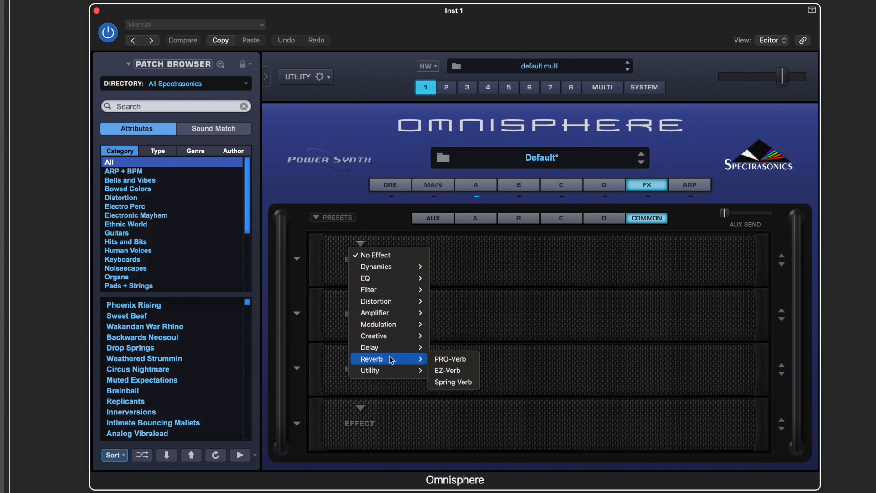
left_click(441, 359)
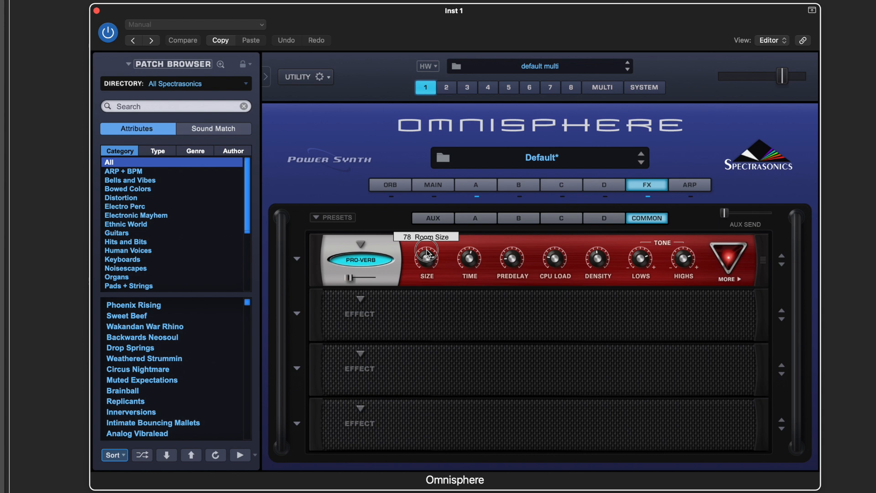
left_click_drag(350, 277, 362, 281)
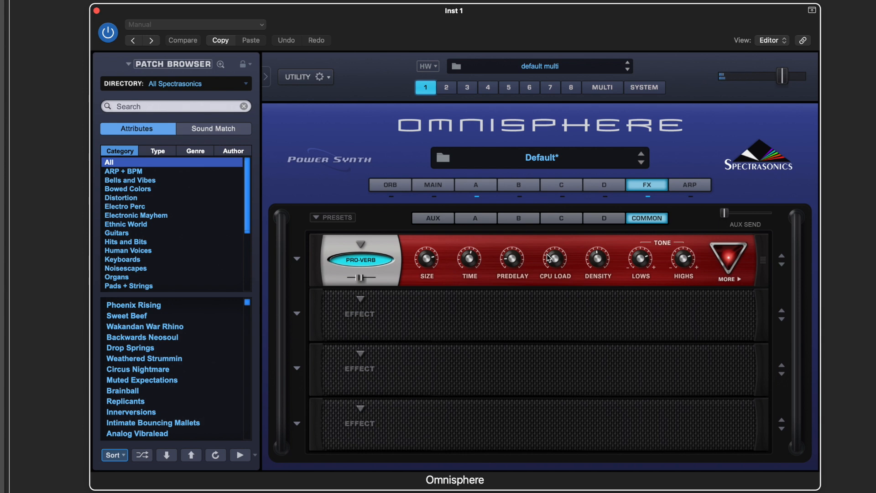
mouse_move(464, 261)
mouse_move(362, 279)
left_click_drag(361, 277, 364, 279)
Step: Raise layer A's filter resonance moderately after sweeping it high
left_click(469, 185)
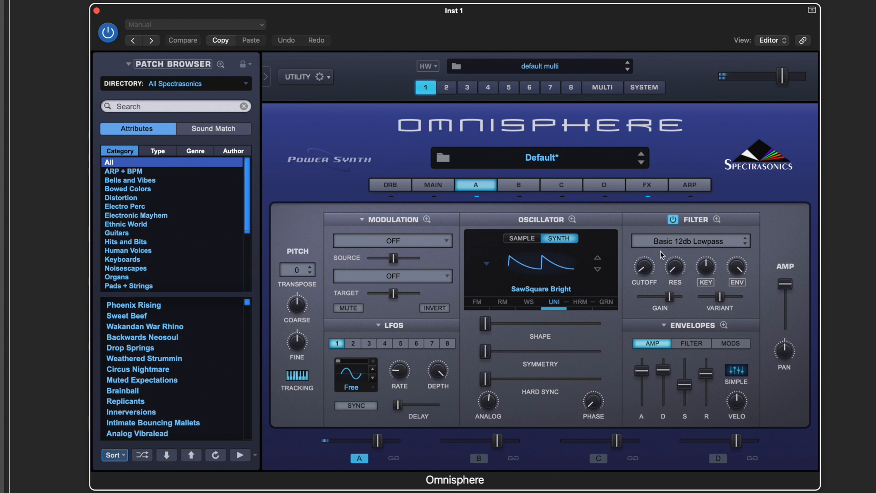
left_click_drag(674, 272, 676, 203)
left_click_drag(676, 267, 679, 290)
Step: Switch layer A's filter to the LPF Juicy 24db low-pass preset
left_click(706, 243)
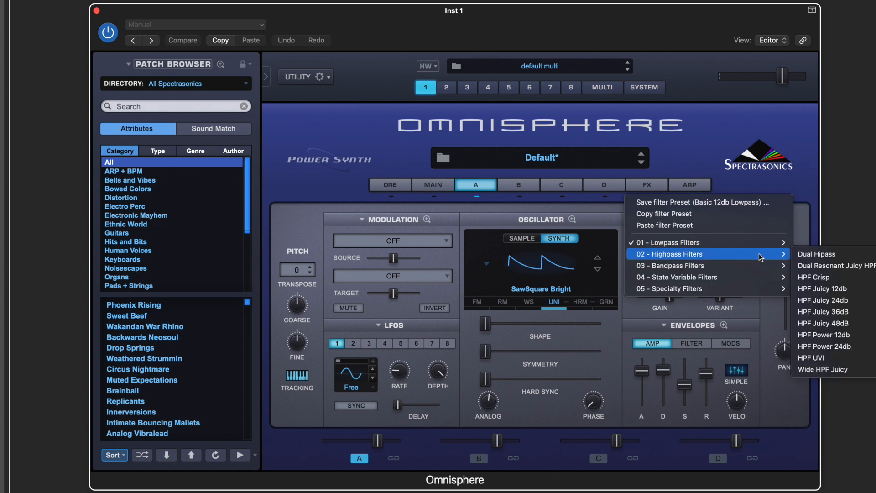
mouse_move(761, 247)
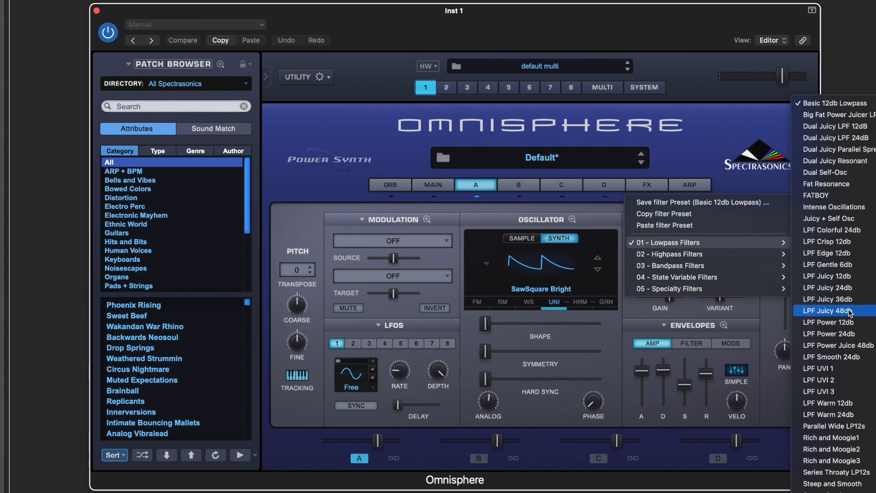
left_click(835, 287)
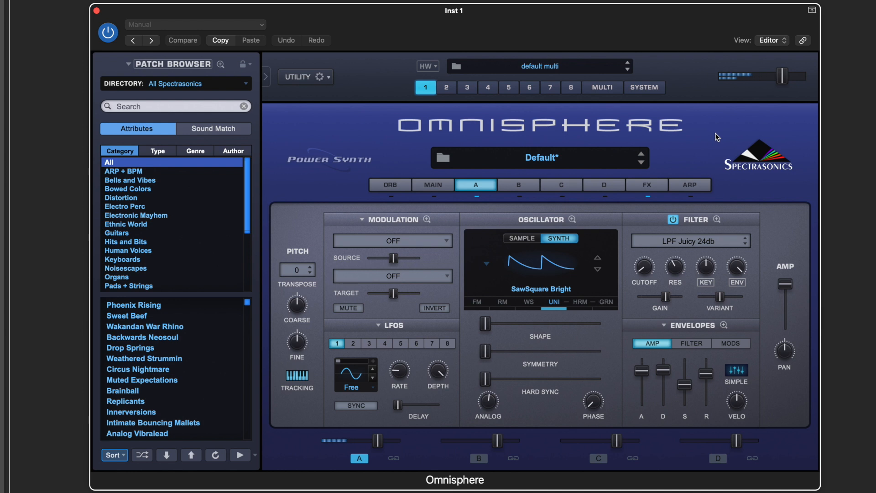
Step: Change layer A's filter to the Rich and Moogie2 low-pass preset
left_click(718, 241)
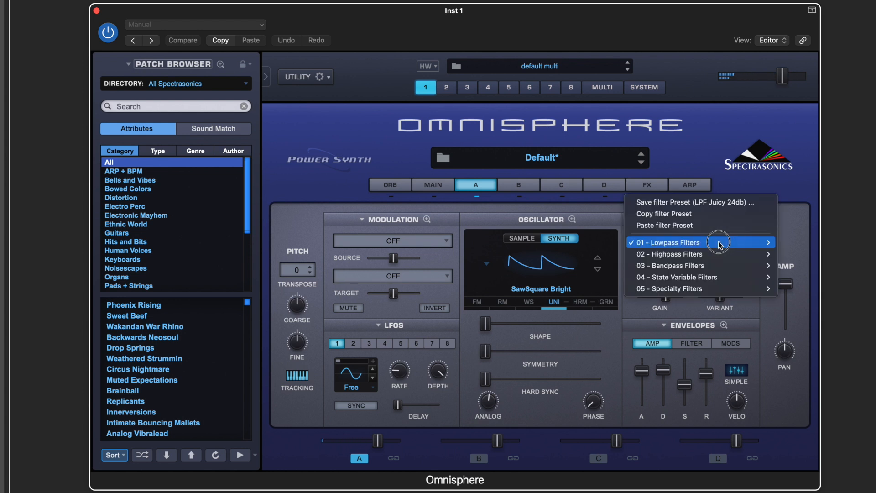
mouse_move(718, 242)
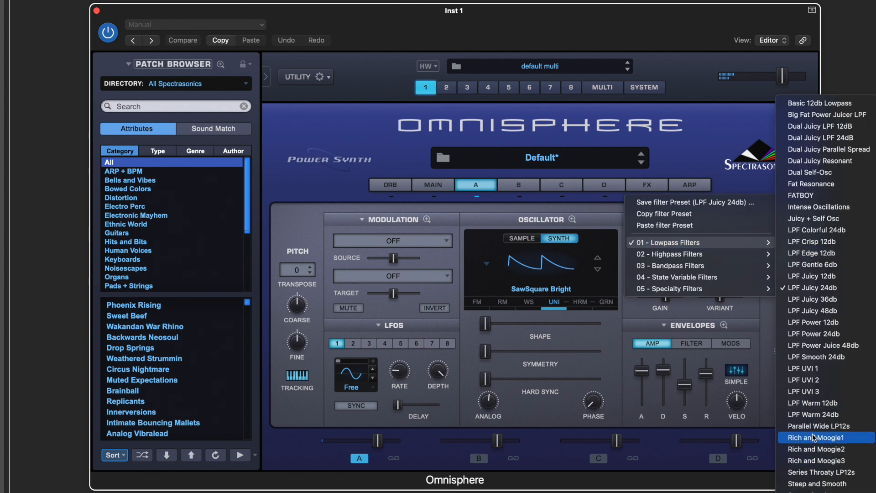
left_click(816, 449)
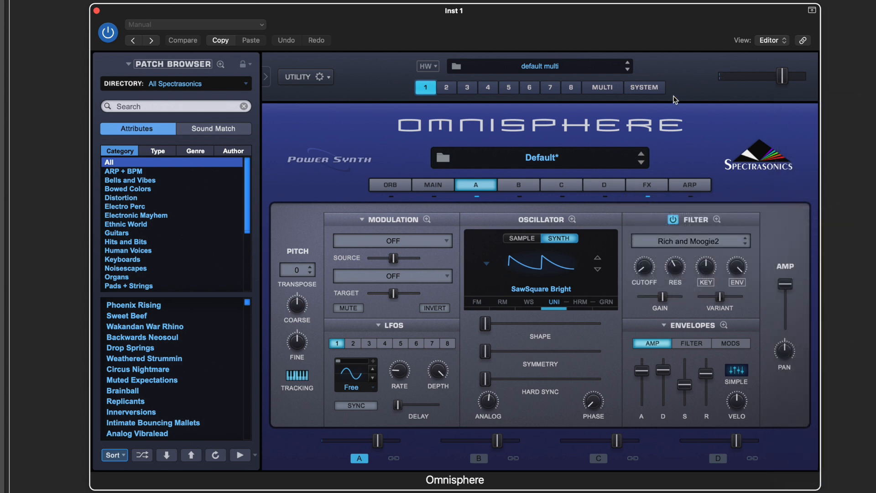